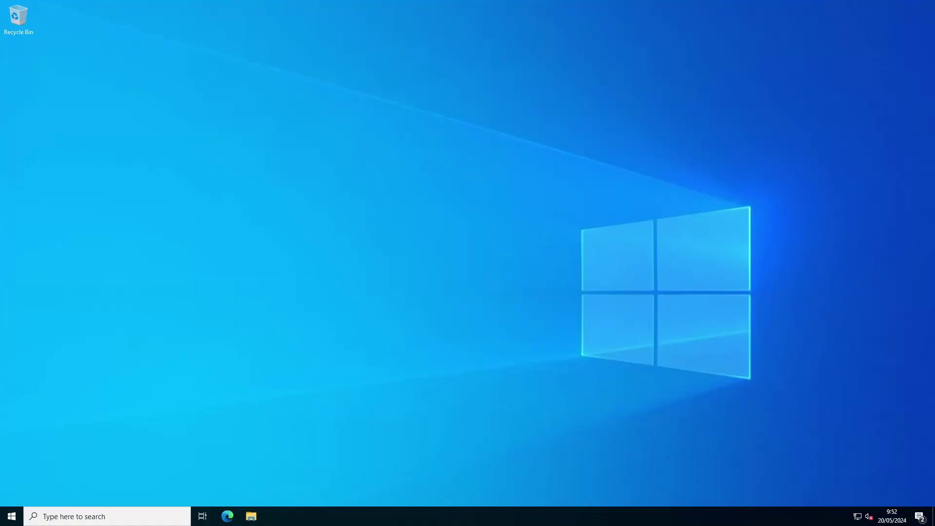
Step: Open Server Manager from the Start menu to show its Dashboard
left_click(12, 517)
left_click(175, 257)
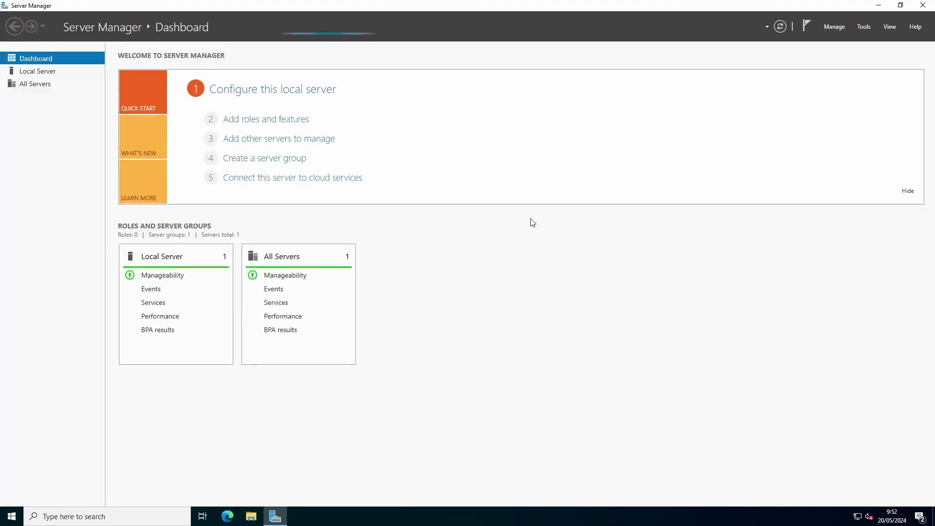
Step: Run the Add Roles and Features wizard as a role-based install on this server, up to Features
left_click(265, 123)
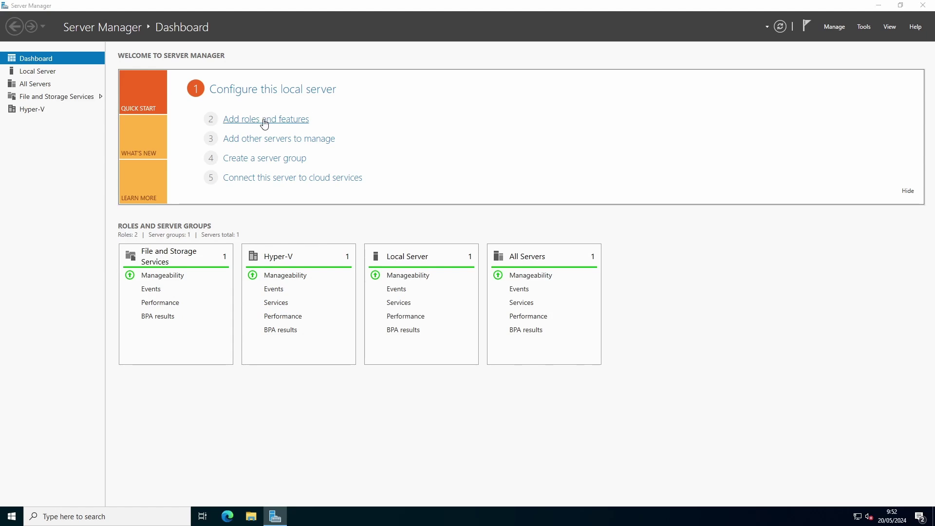
left_click(380, 376)
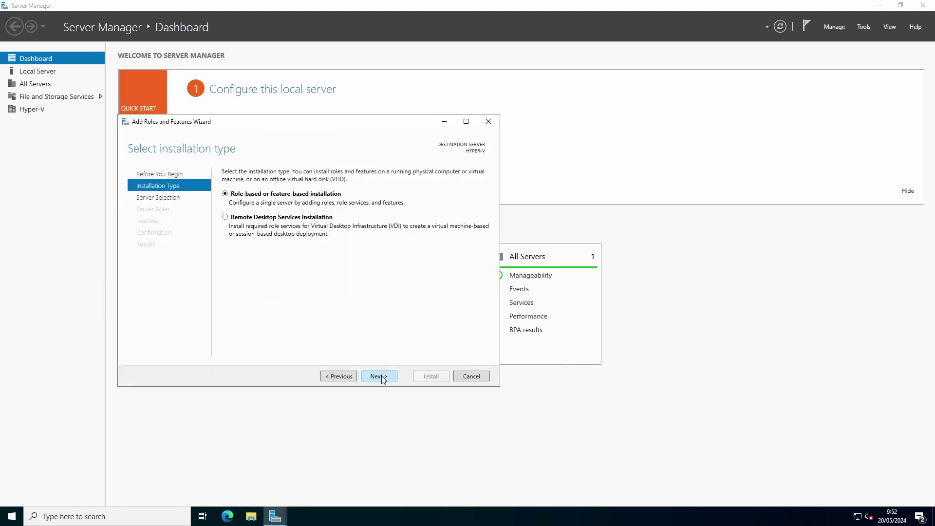
left_click(380, 376)
left_click(380, 376)
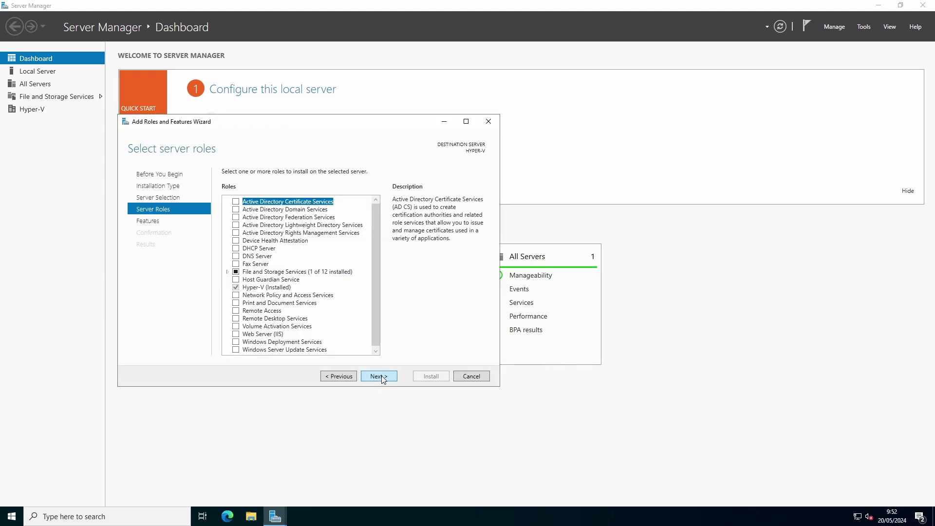
left_click(379, 376)
left_click_drag(375, 227, 380, 344)
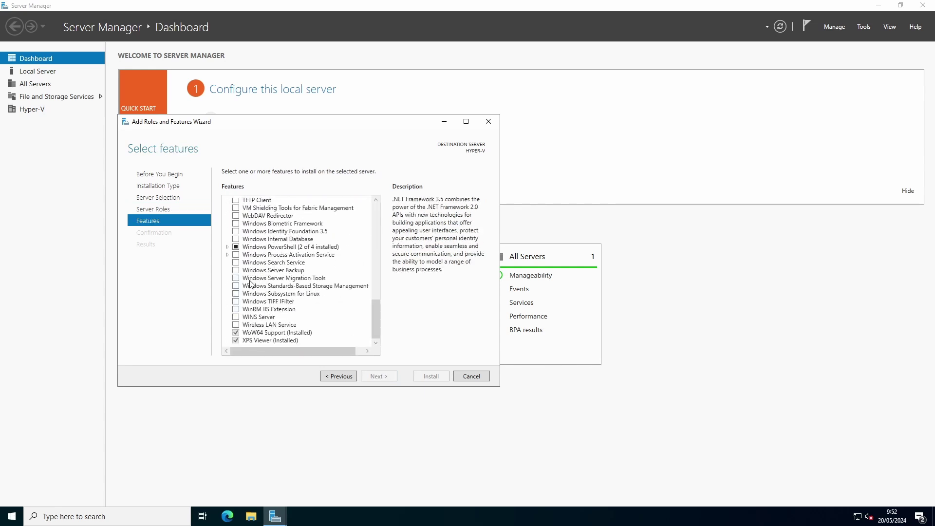
Step: Select the Windows Server Backup feature, install it, and close the wizard
left_click(236, 270)
left_click(378, 377)
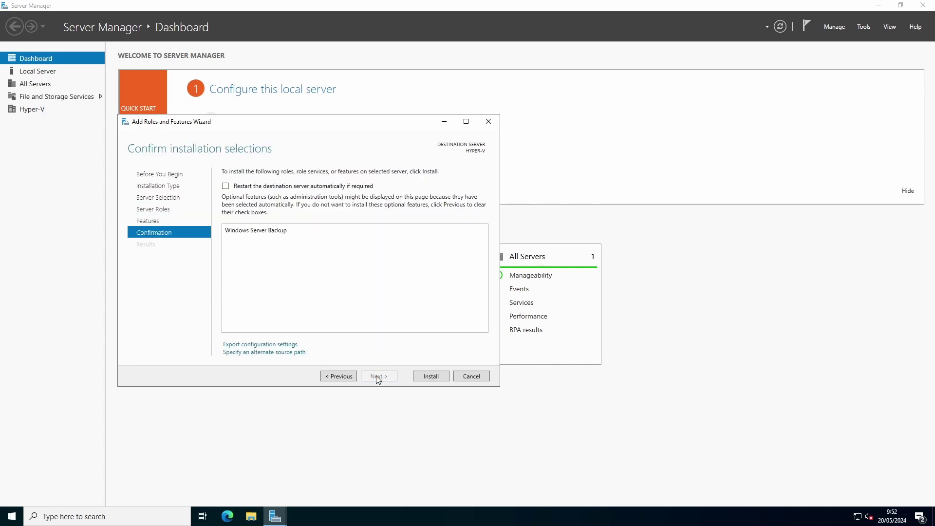
left_click(426, 377)
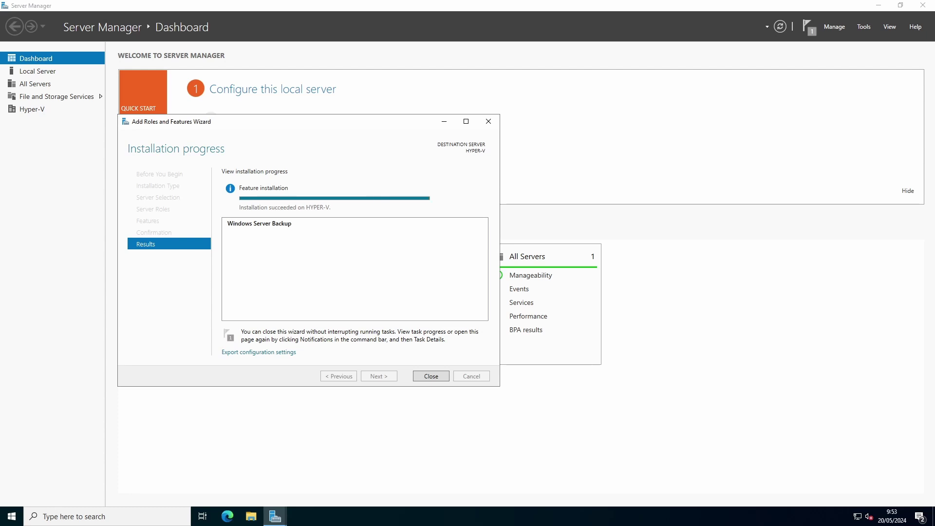
left_click(427, 378)
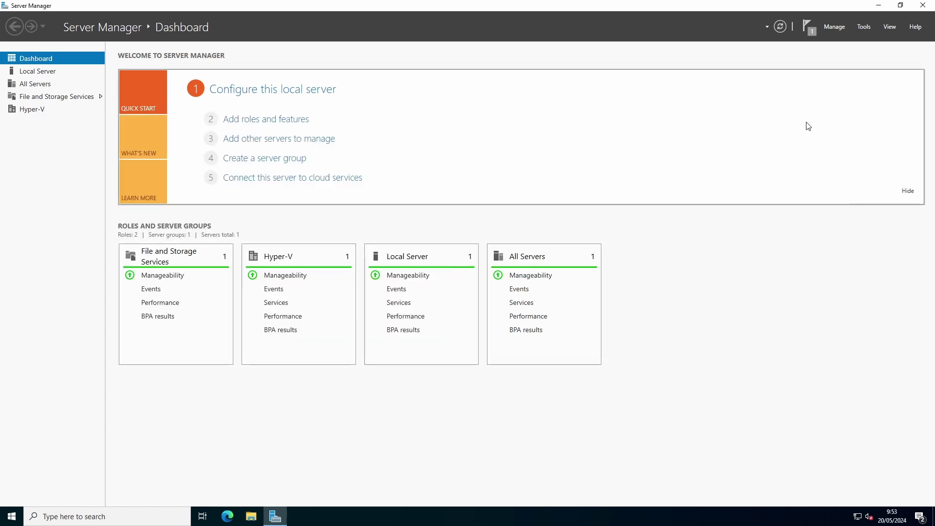
Step: Launch Windows Server Backup from Tools and show Local Backup
left_click(862, 27)
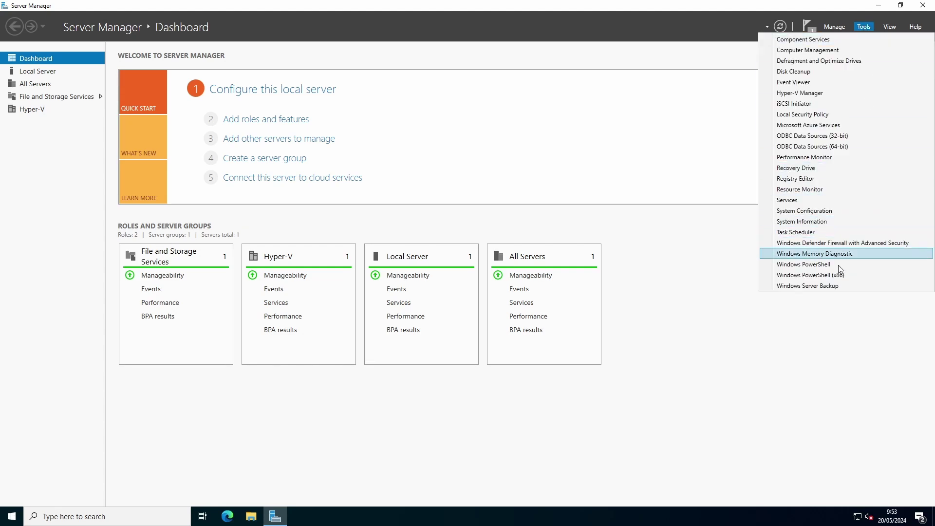
left_click(823, 286)
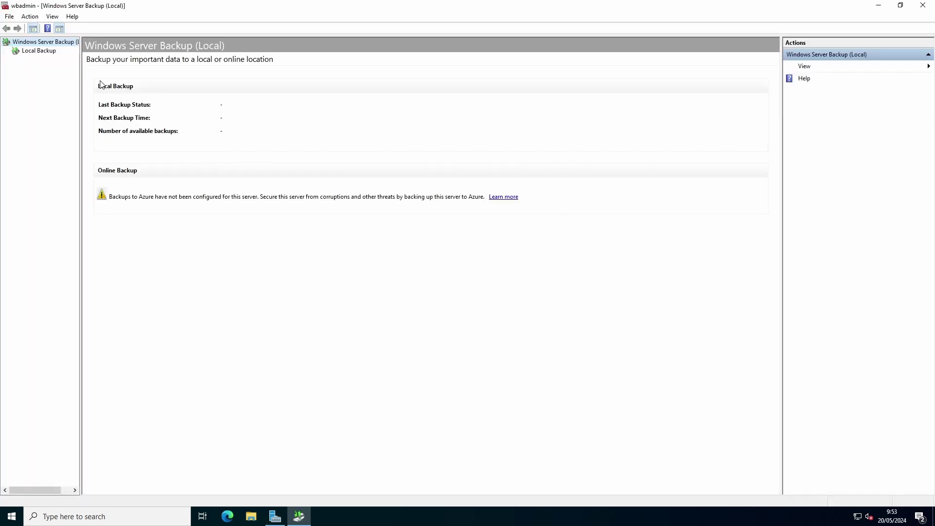
left_click(32, 51)
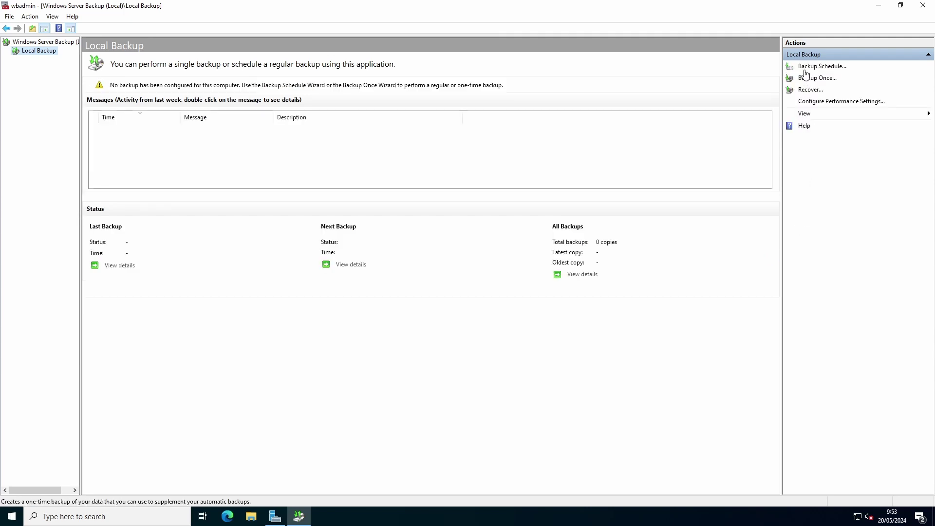
Step: Schedule a full-server backup once a day at 10:00
left_click(809, 69)
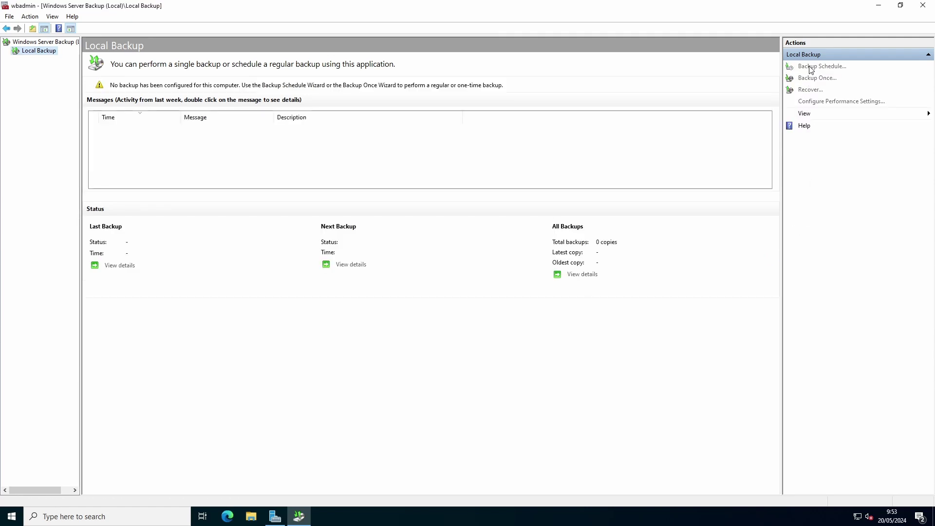
left_click(497, 378)
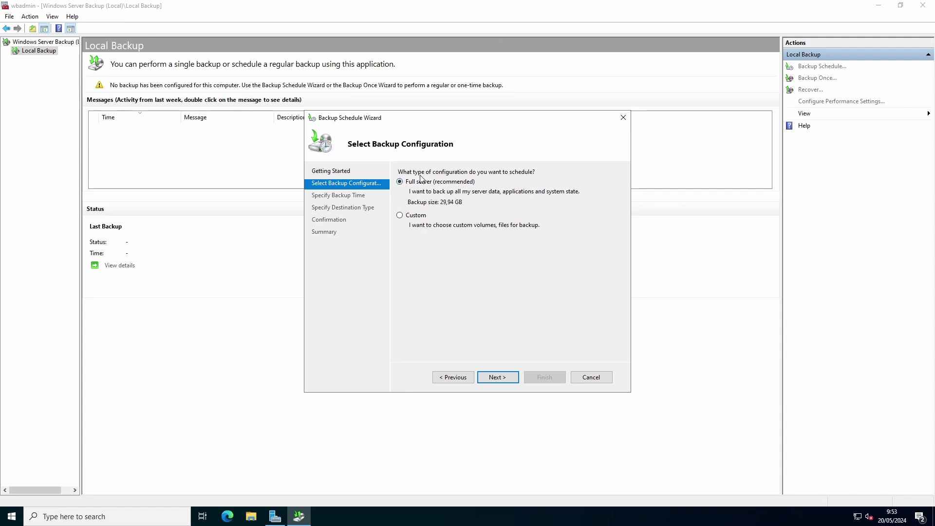
left_click(495, 378)
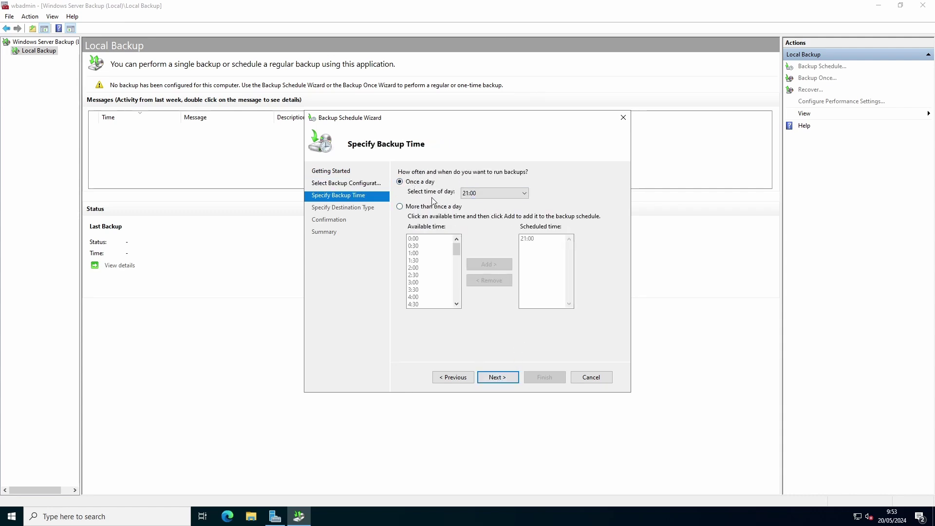
left_click(472, 194)
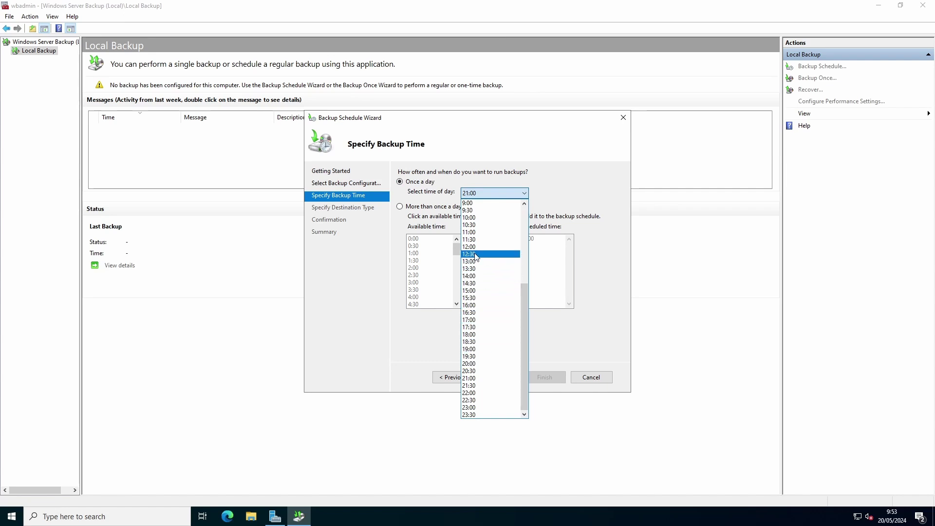
left_click(475, 218)
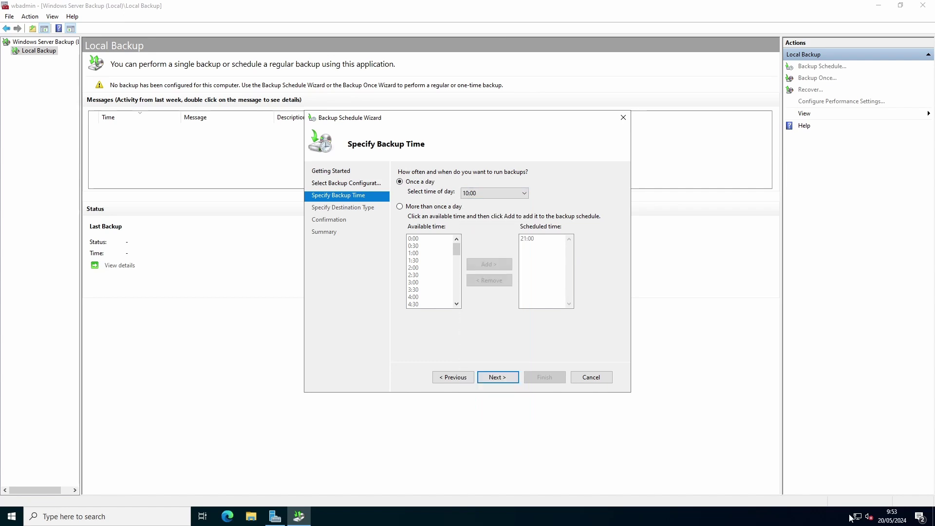
left_click(497, 377)
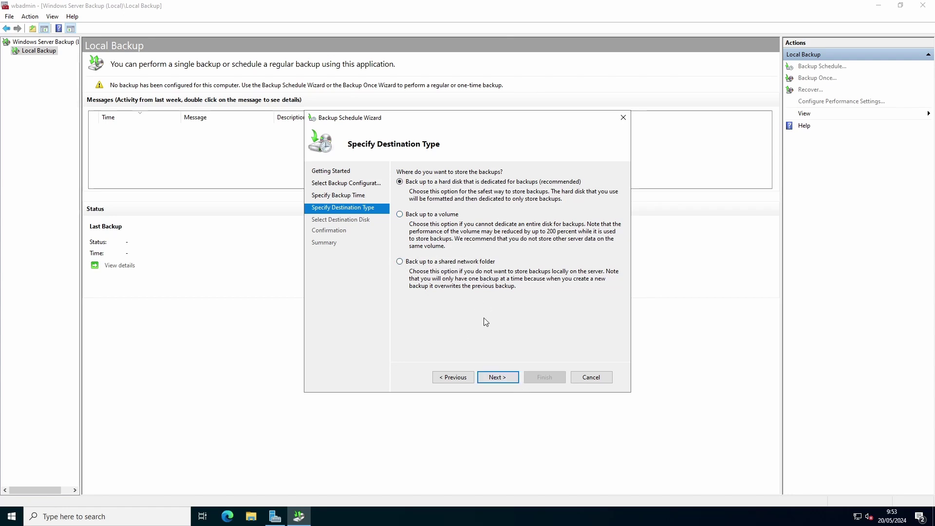
Step: Choose a dedicated hard disk, disk 1, as the backup destination
left_click(495, 379)
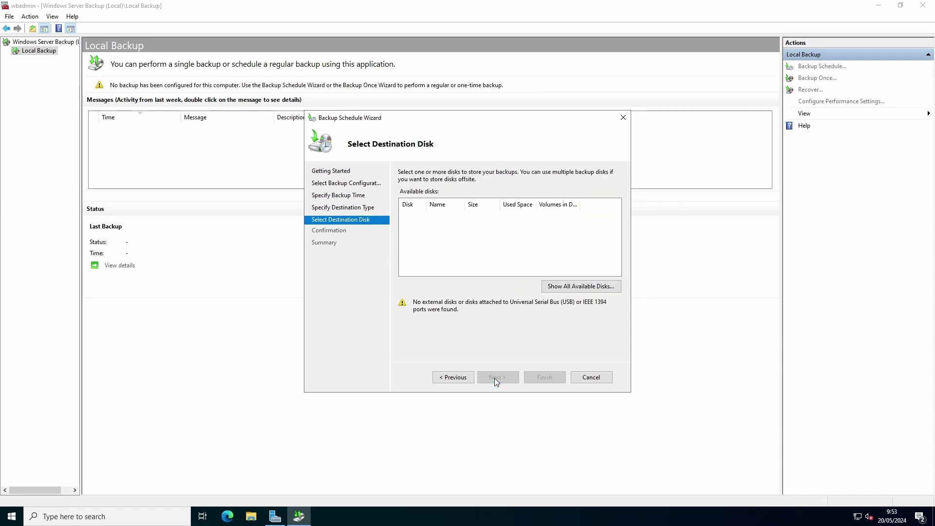
left_click(567, 287)
left_click(363, 251)
key("super+e")
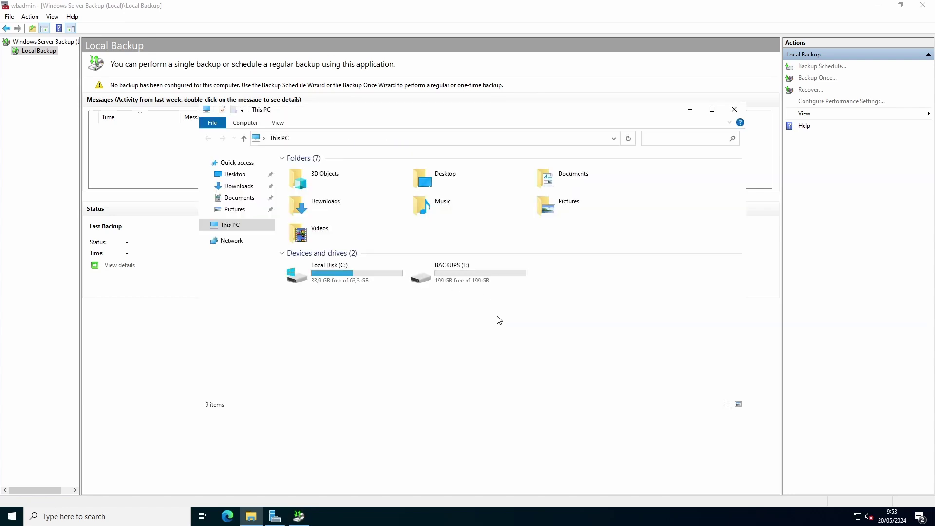
left_click(734, 109)
left_click(519, 333)
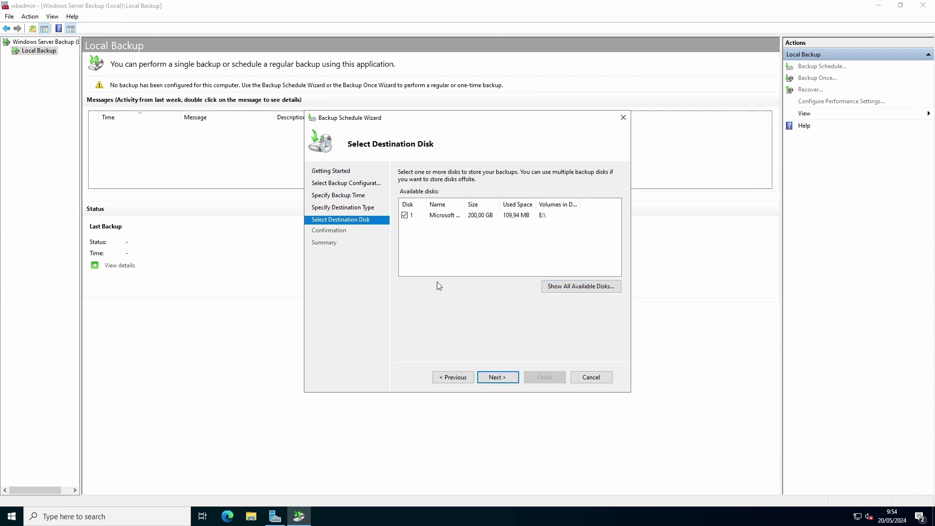
left_click(497, 379)
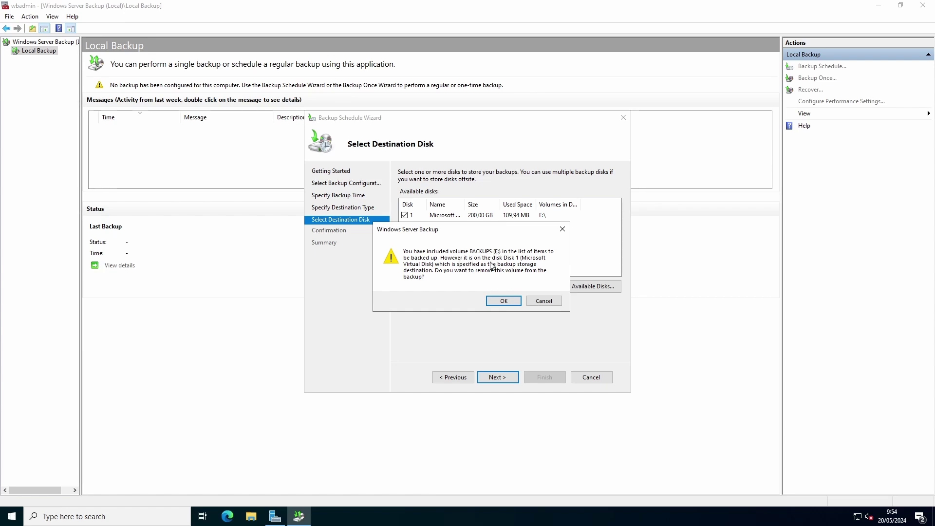
Step: Accept excluding BACKUPS (E:) and reformatting the disk, then finish and close the wizard
left_click(500, 302)
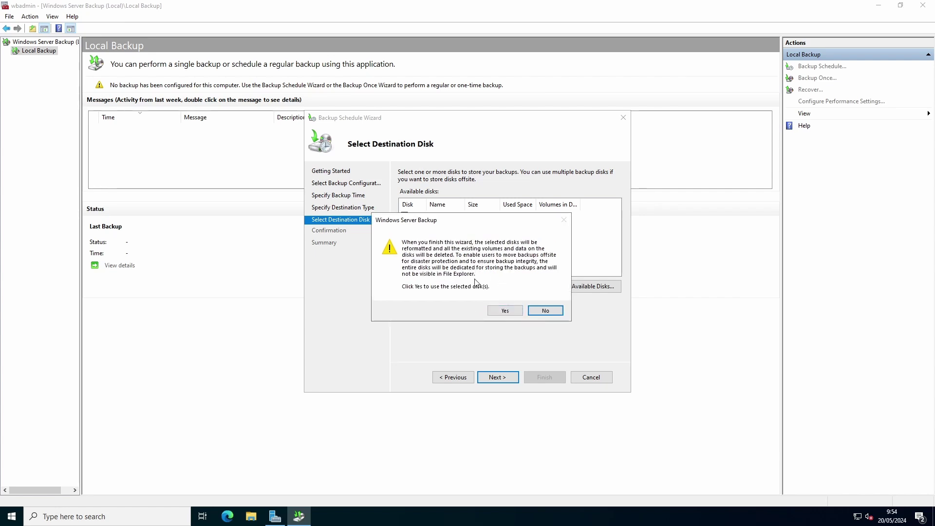
left_click(504, 312)
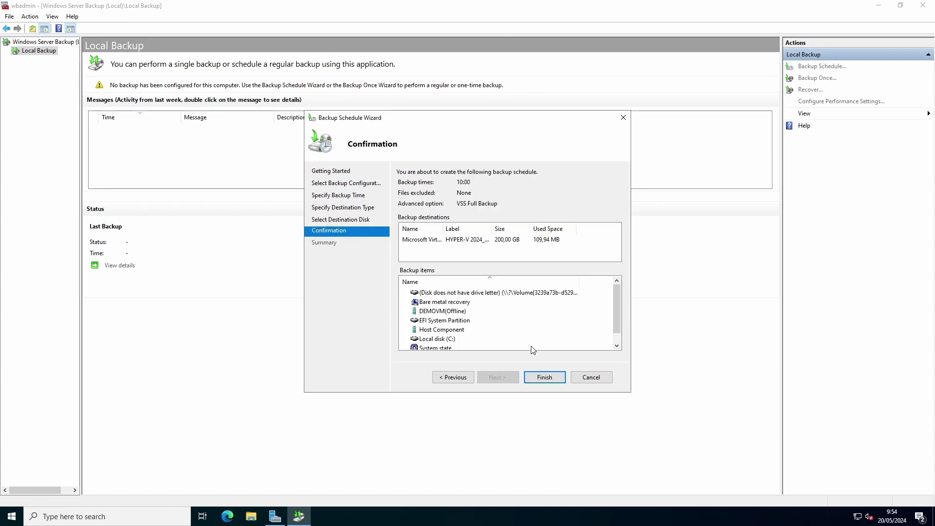
left_click(544, 381)
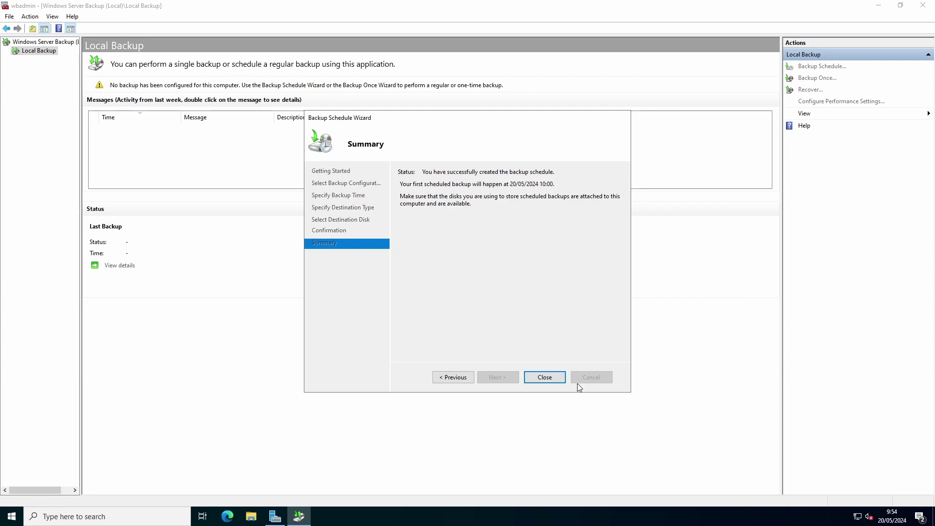
left_click(545, 378)
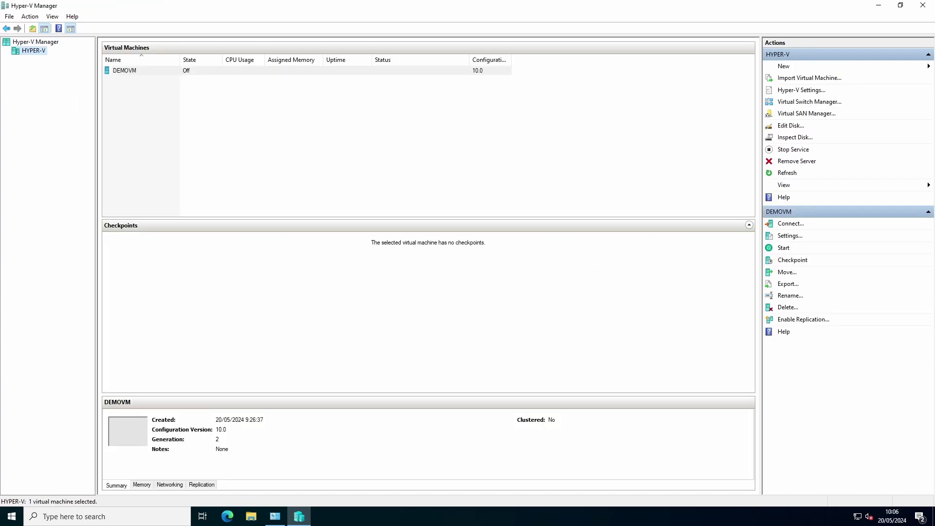
Step: Delete the DEMOVM virtual machine in Hyper-V Manager, confirming the deletion
left_click(125, 70)
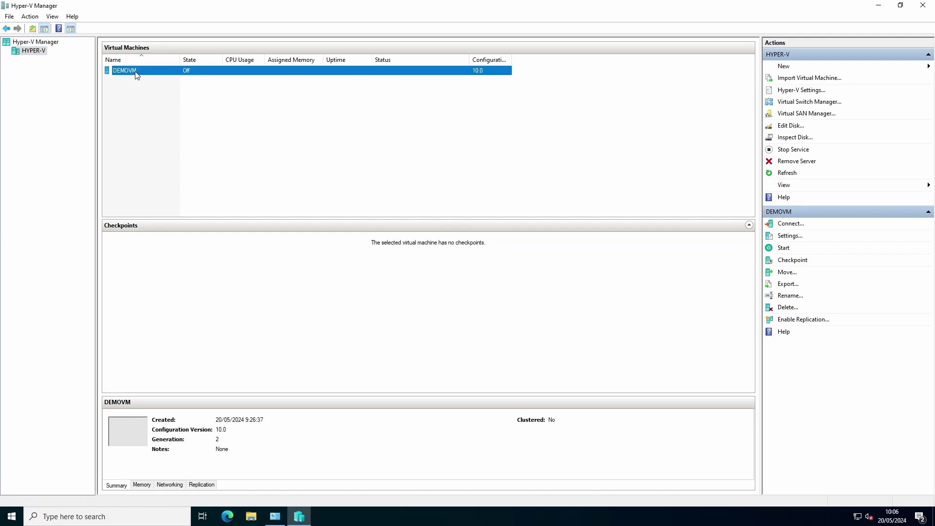
key("Delete")
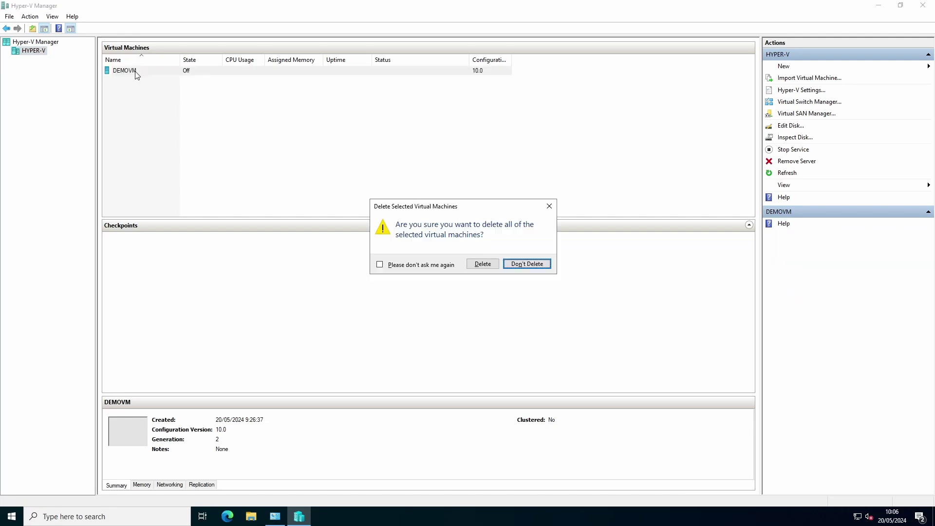
key("Tab")
key("Return")
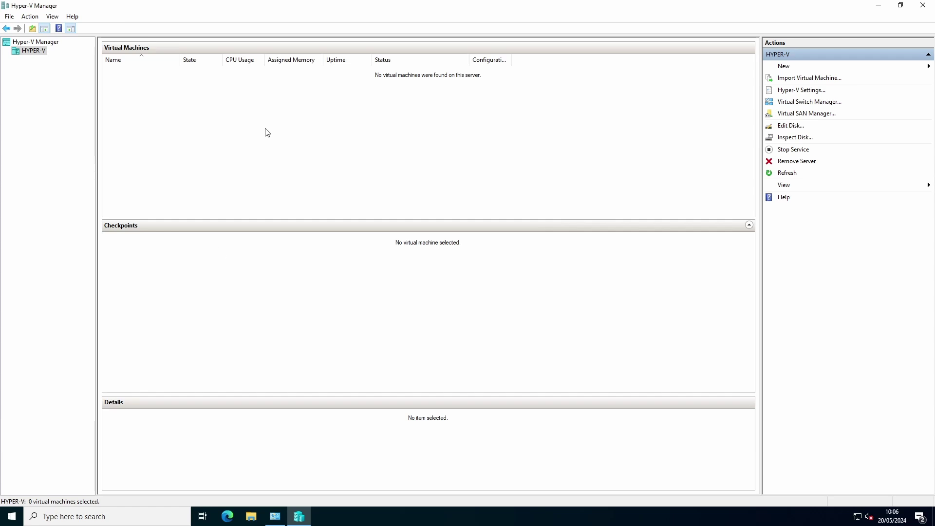
left_click(15, 509)
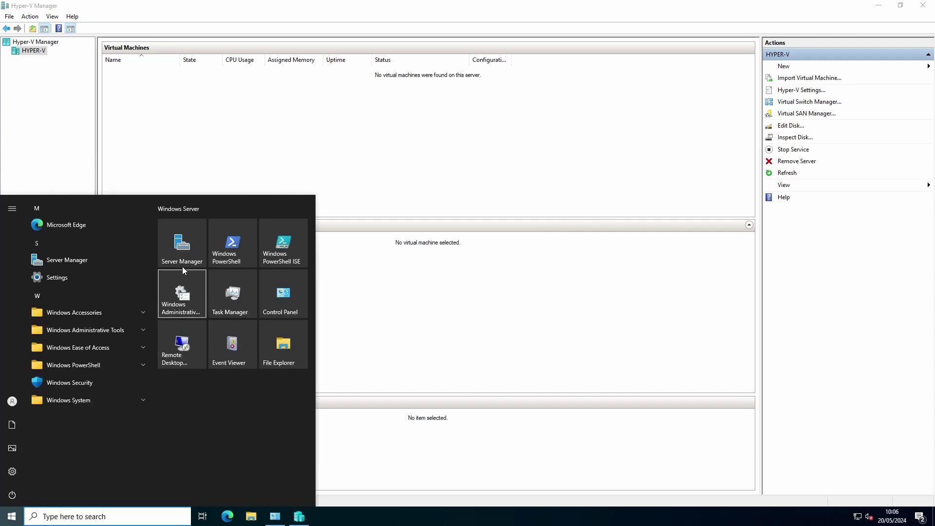
Step: Reopen Windows Server Backup through Server Manager and launch the Recovery Wizard
left_click(182, 260)
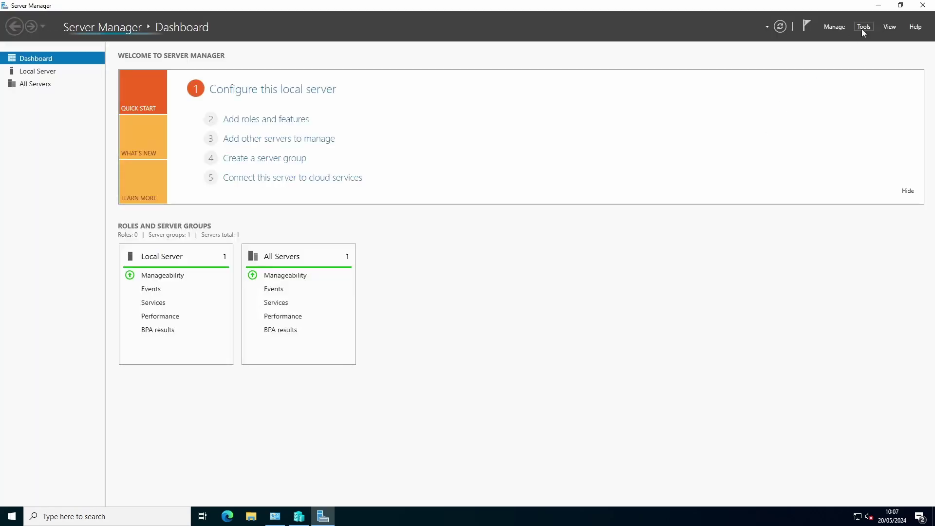
left_click(862, 27)
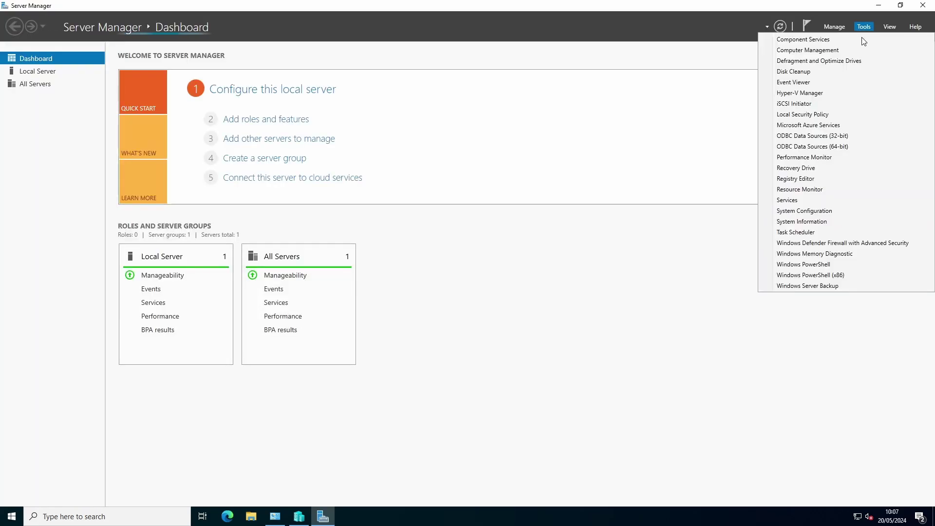
left_click(812, 286)
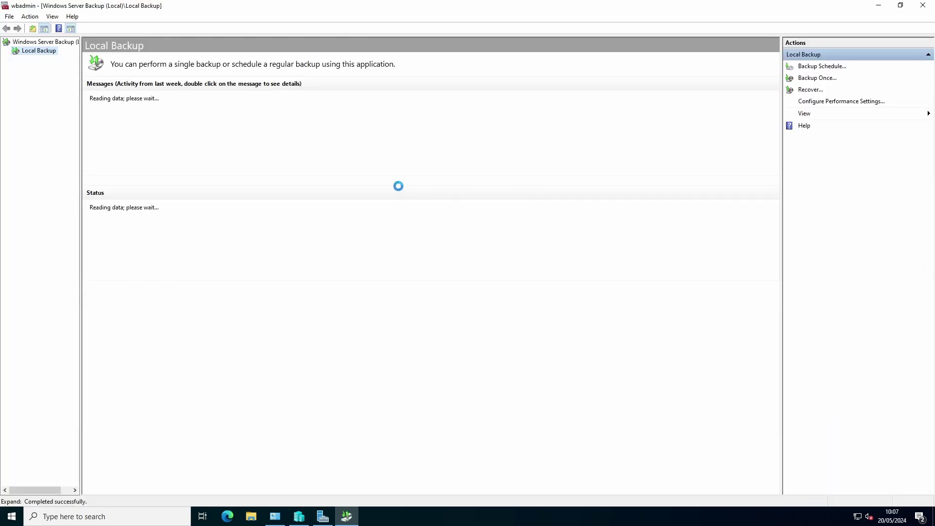
left_click(810, 91)
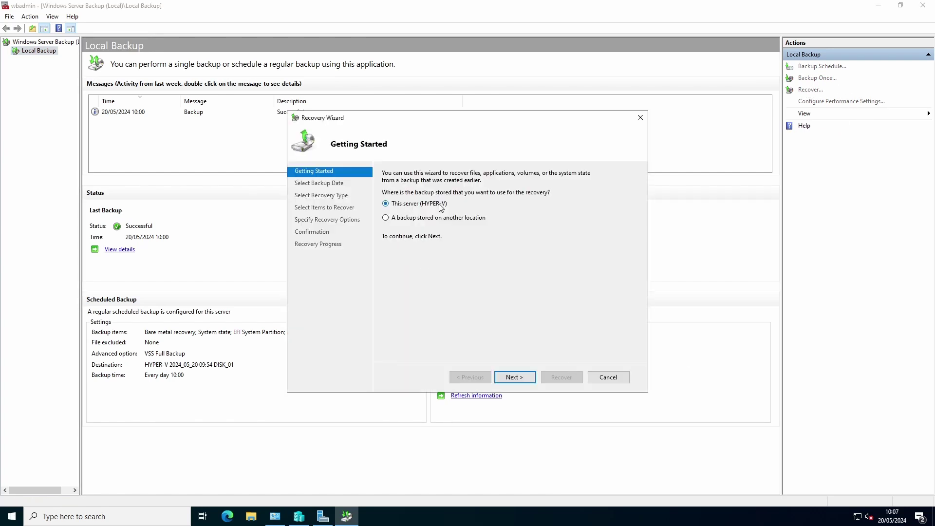
Step: Recover from the 20/05/2024 10:00 backup stored on this server
left_click(510, 376)
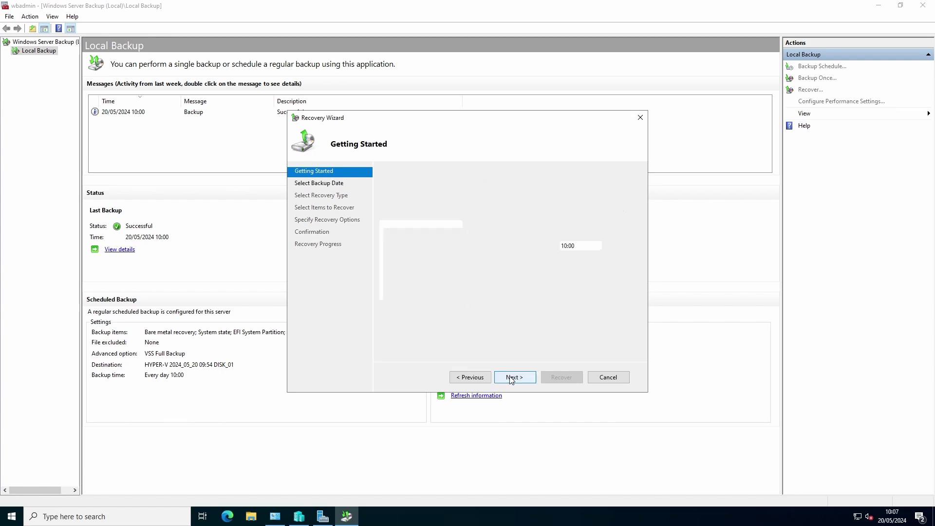
left_click(595, 250)
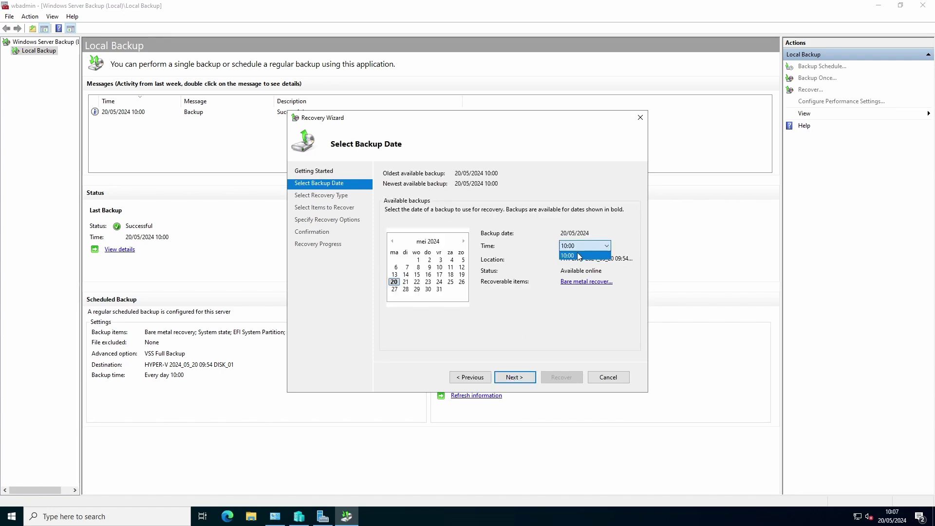
left_click(578, 256)
left_click(514, 382)
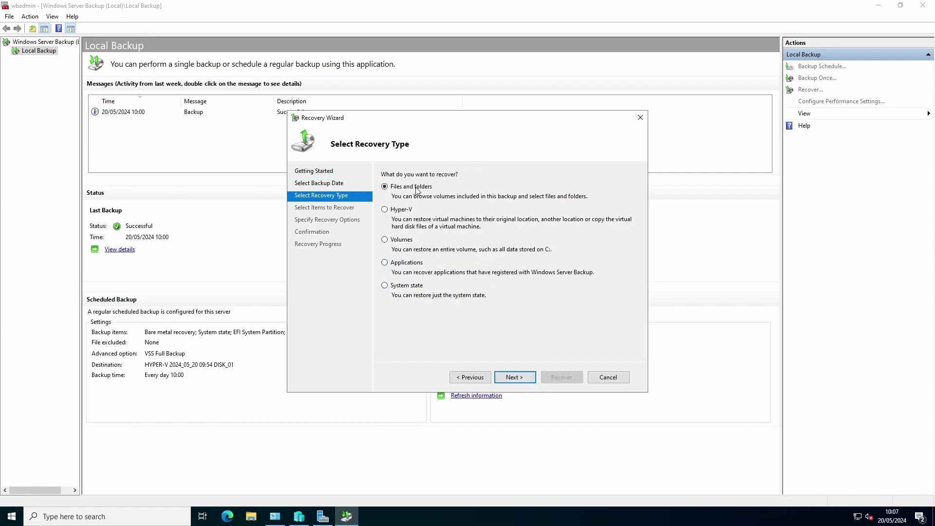
Step: Select DEMOVM under Hyper-V for recovery to its original location
left_click(385, 210)
left_click(516, 379)
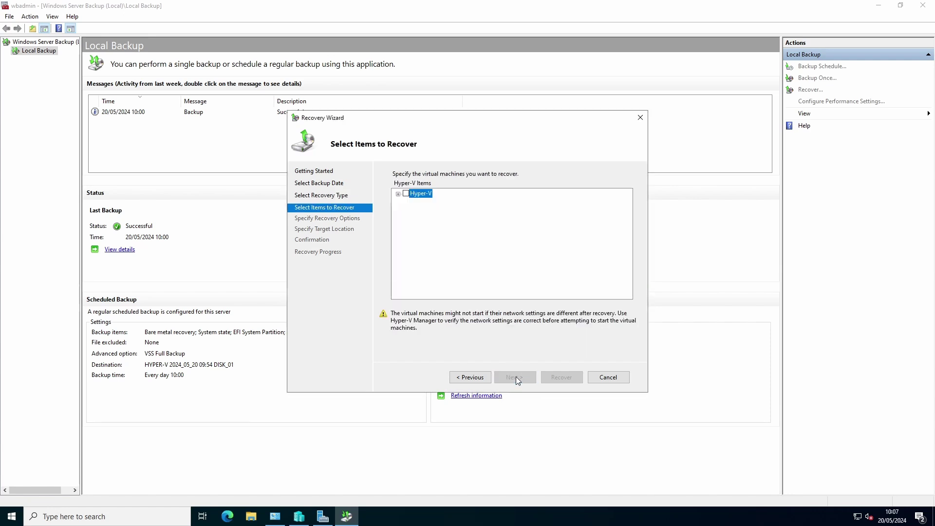
left_click(398, 194)
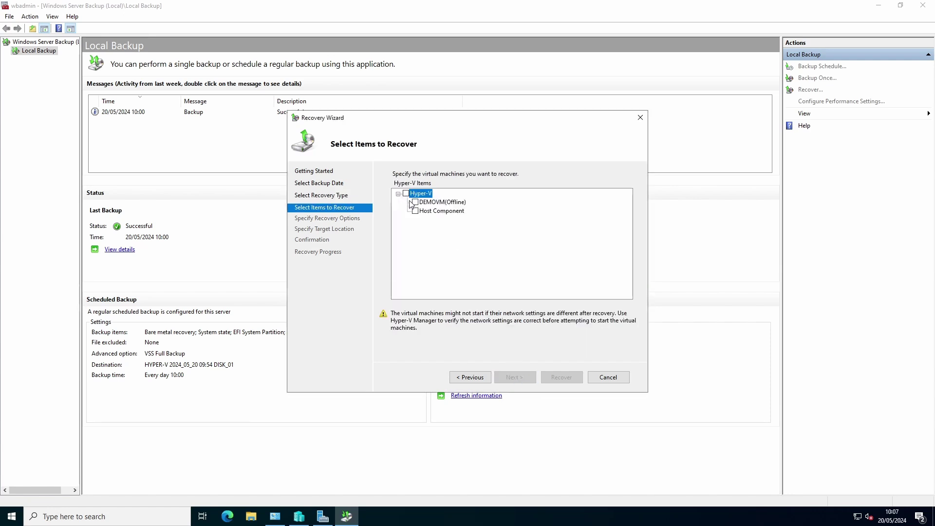
left_click(414, 202)
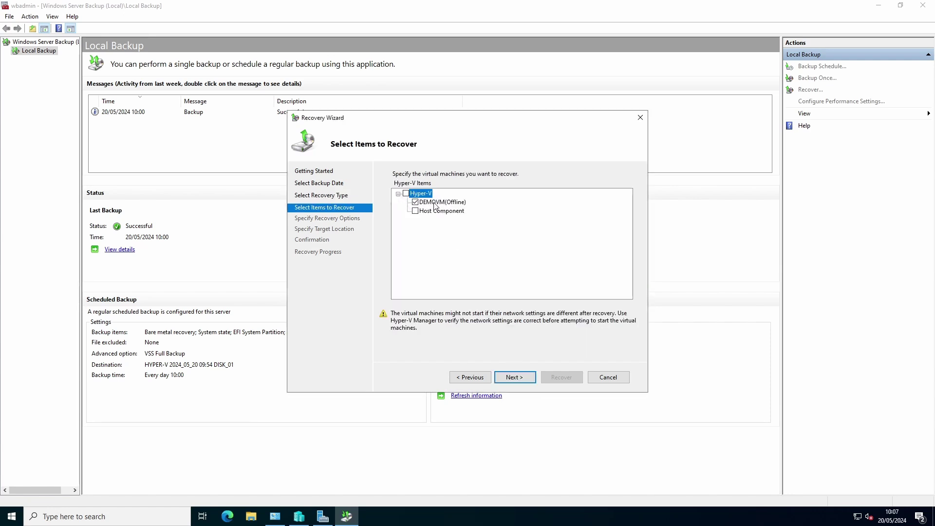
left_click(513, 378)
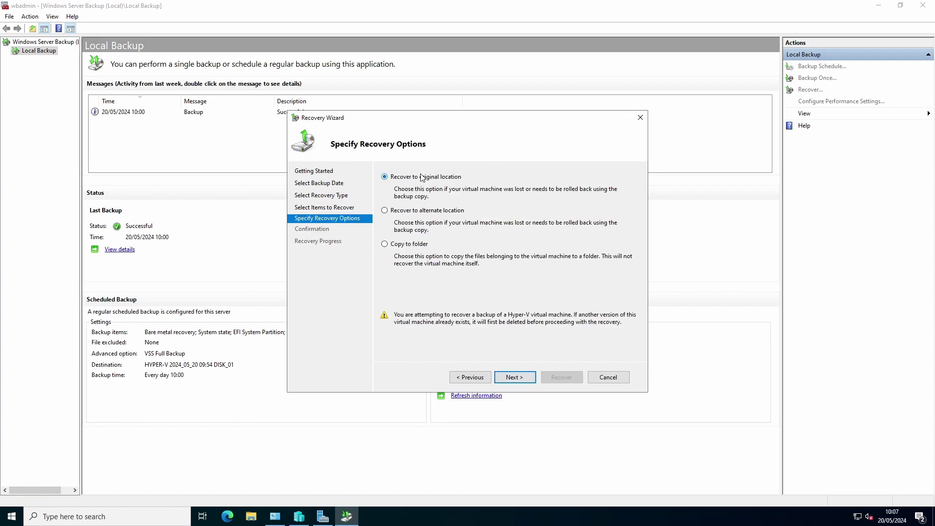
left_click(511, 378)
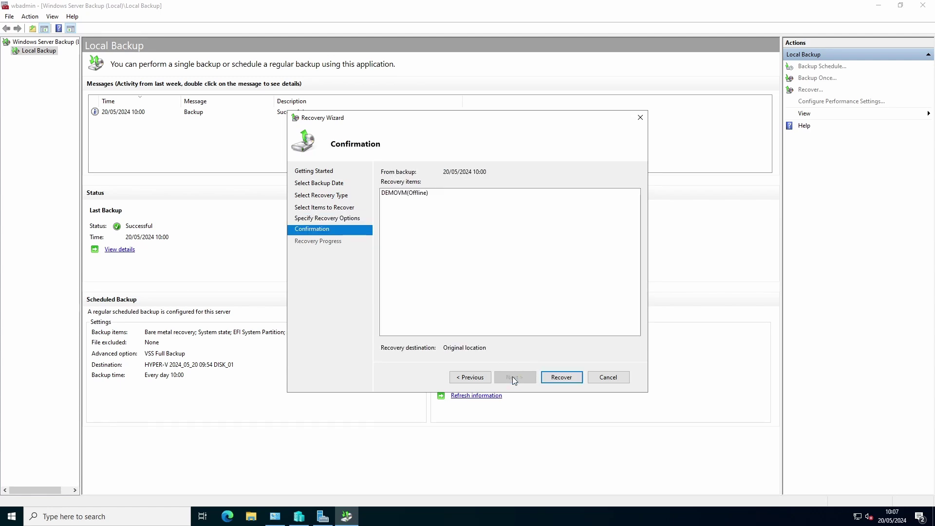
left_click(489, 378)
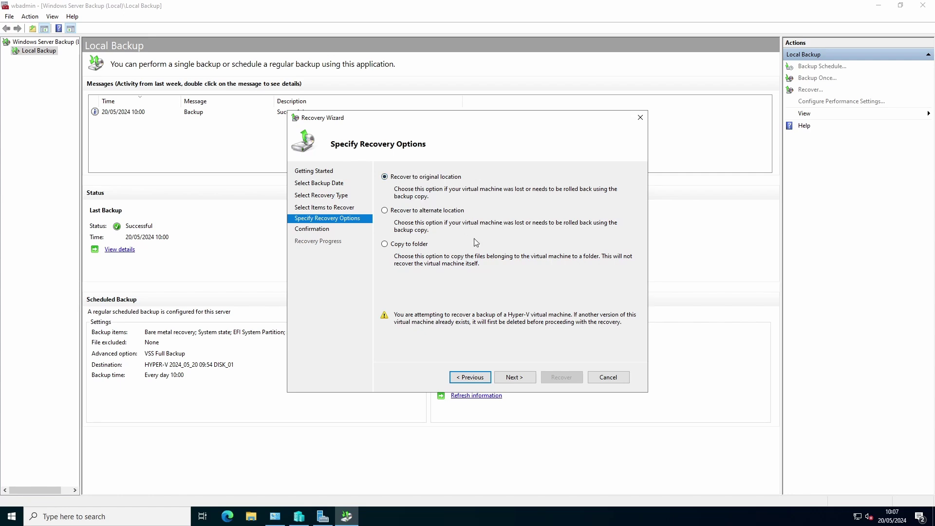
left_click(506, 375)
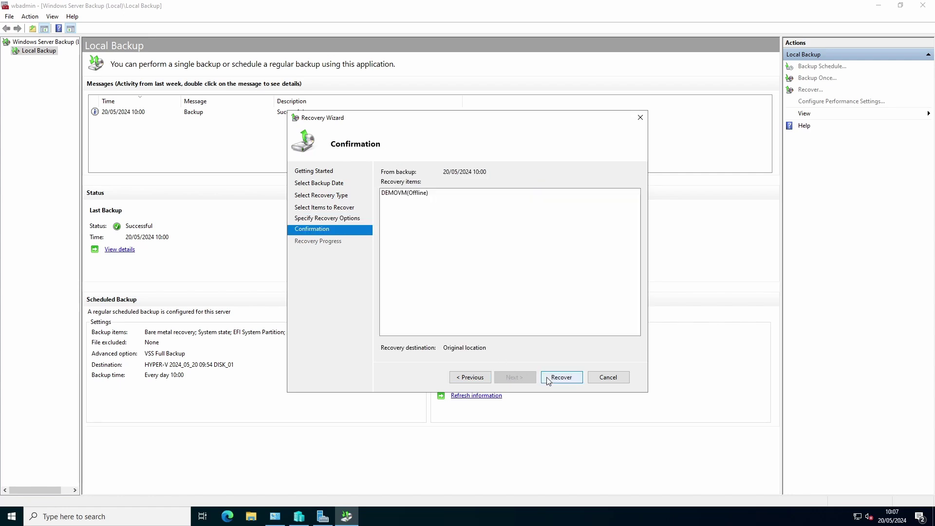